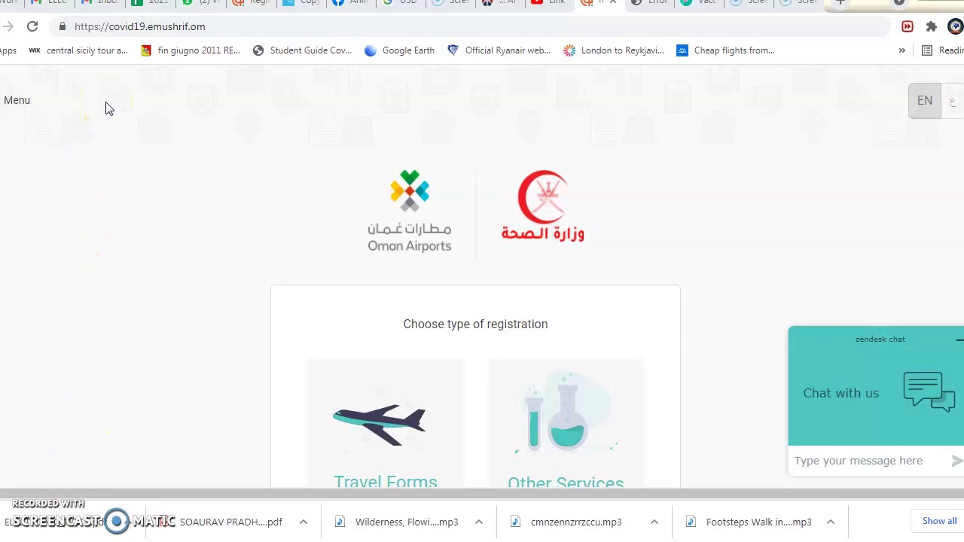
- Load covid19.emushrif.om and scroll down to the registration type cards
left_click(212, 27)
key("Return")
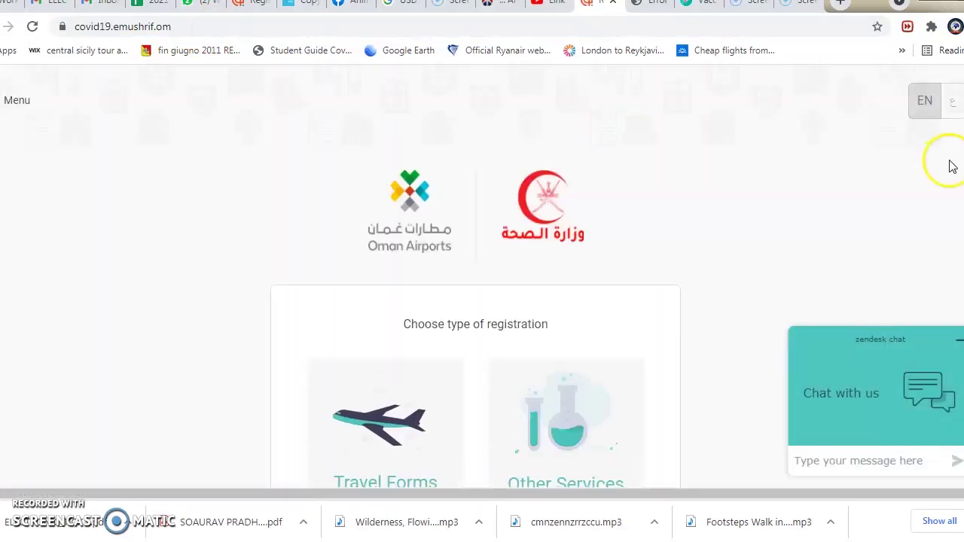
scroll(522, 190, "down", 3)
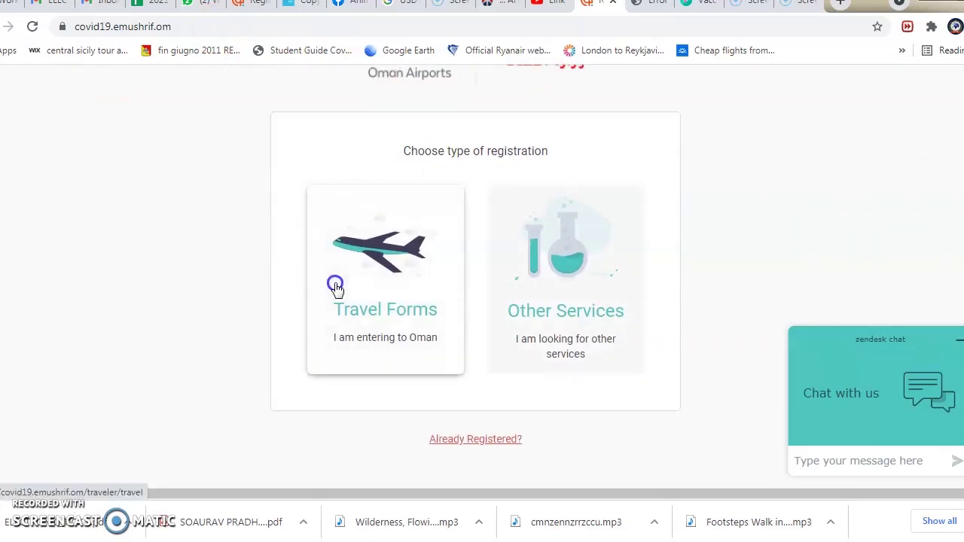
- Choose Travel Forms, then New Registration, with Exemption as the accommodation type
left_click(362, 318)
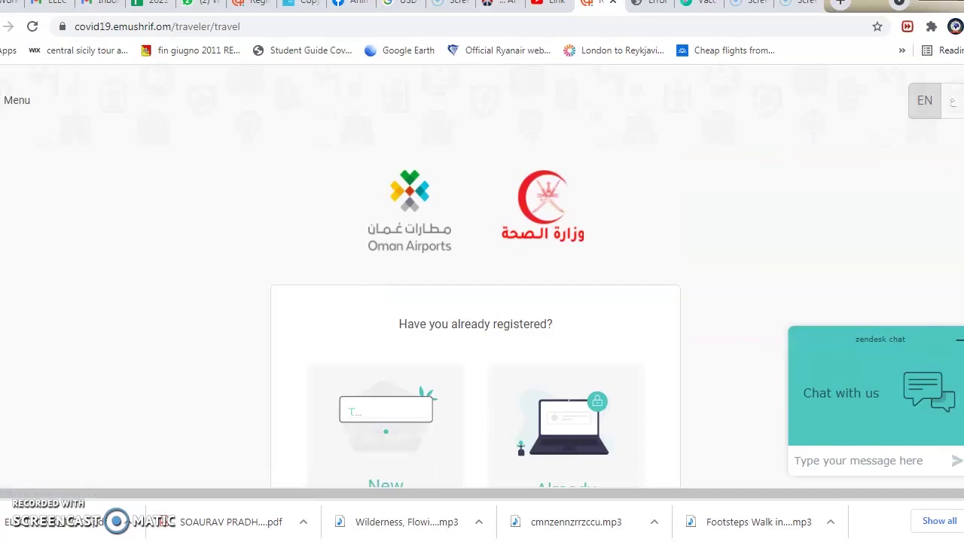
scroll(482, 301, "down", 3)
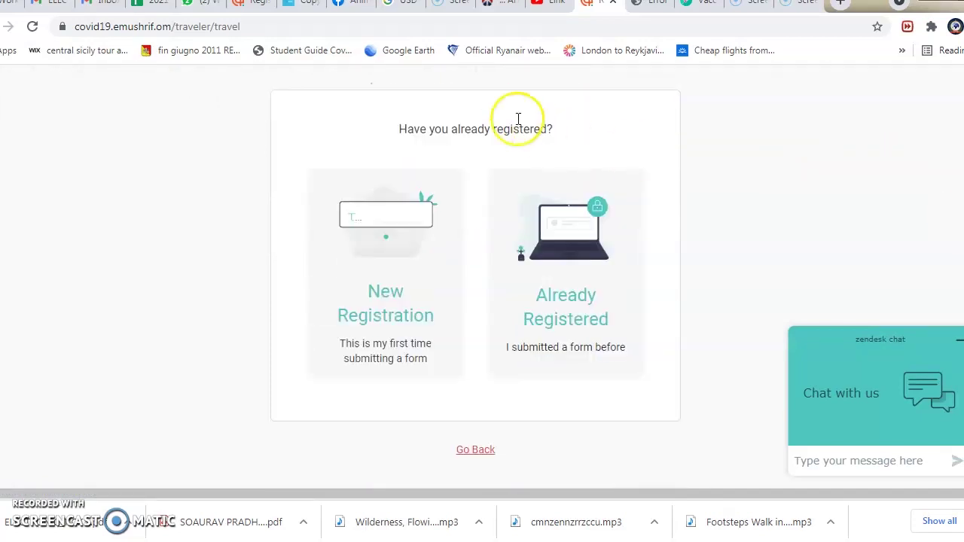
left_click(351, 285)
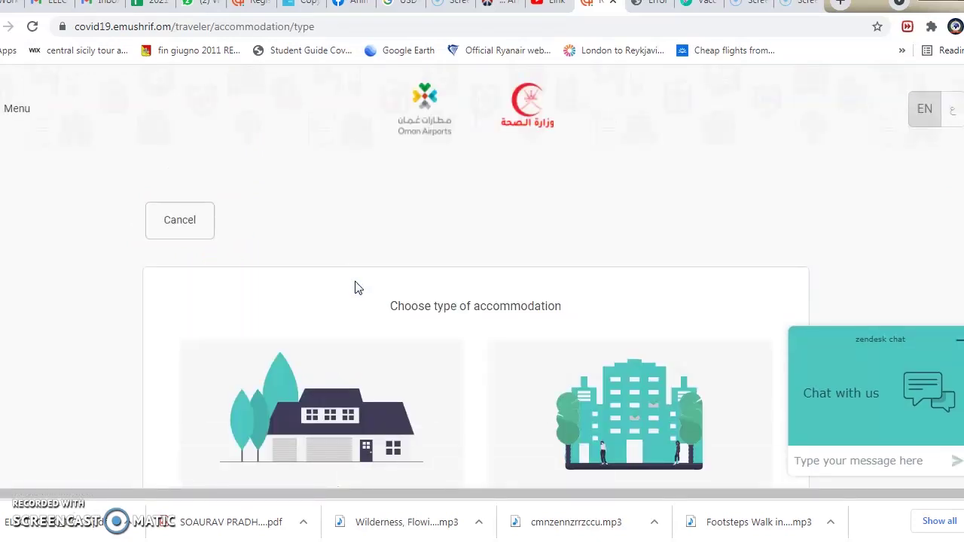
scroll(475, 301, "down", 3)
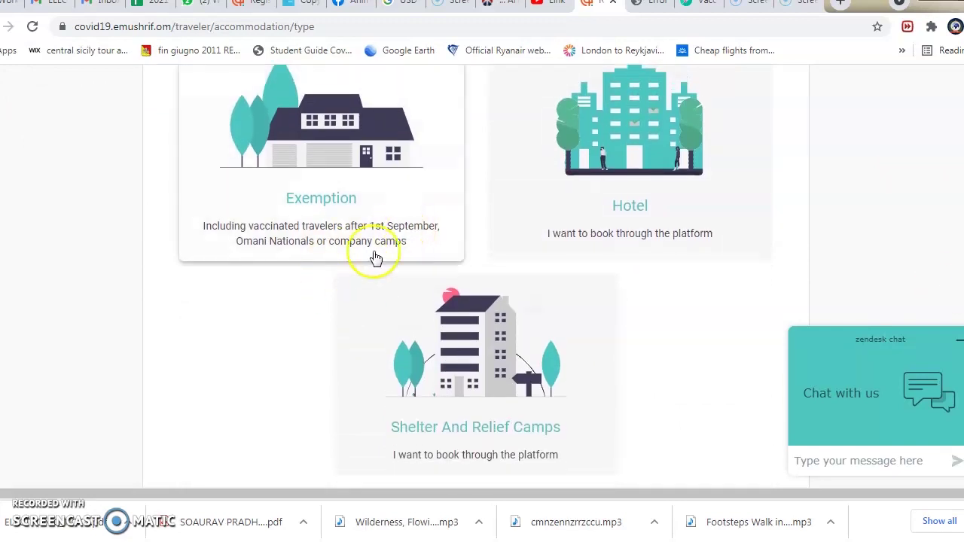
left_click(304, 205)
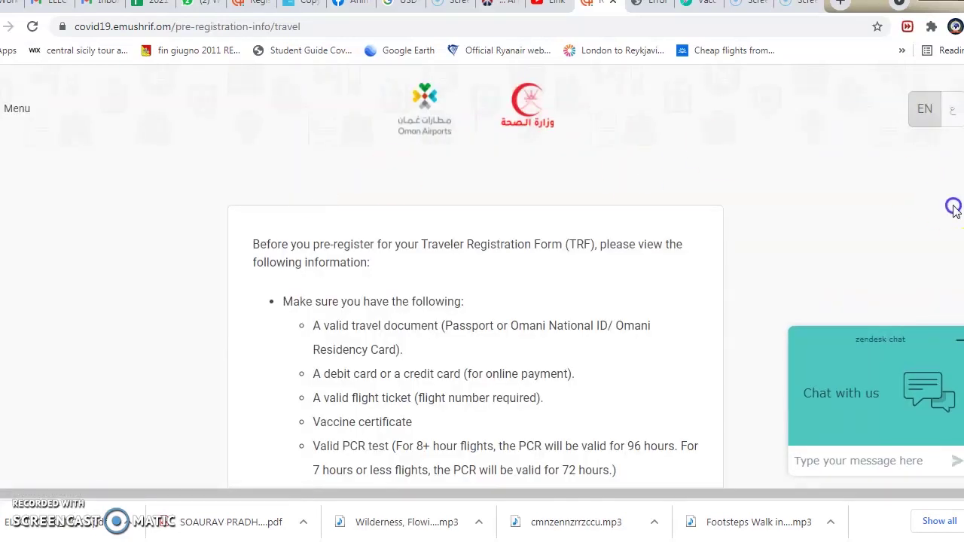
- Tick the Oman travel regulations agreement and the PCR/hotel refund policy agreement
scroll(475, 301, "down", 7)
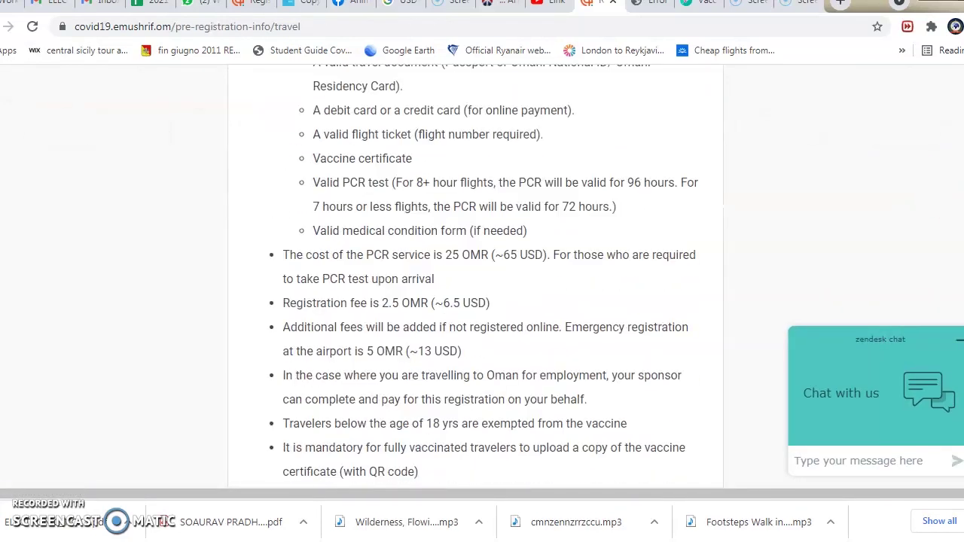
scroll(475, 301, "down", 4)
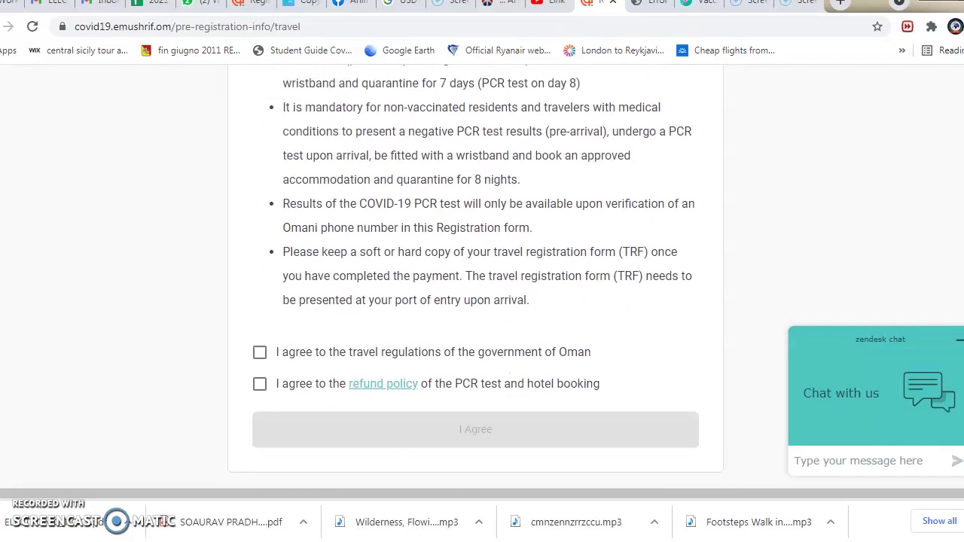
left_click(259, 340)
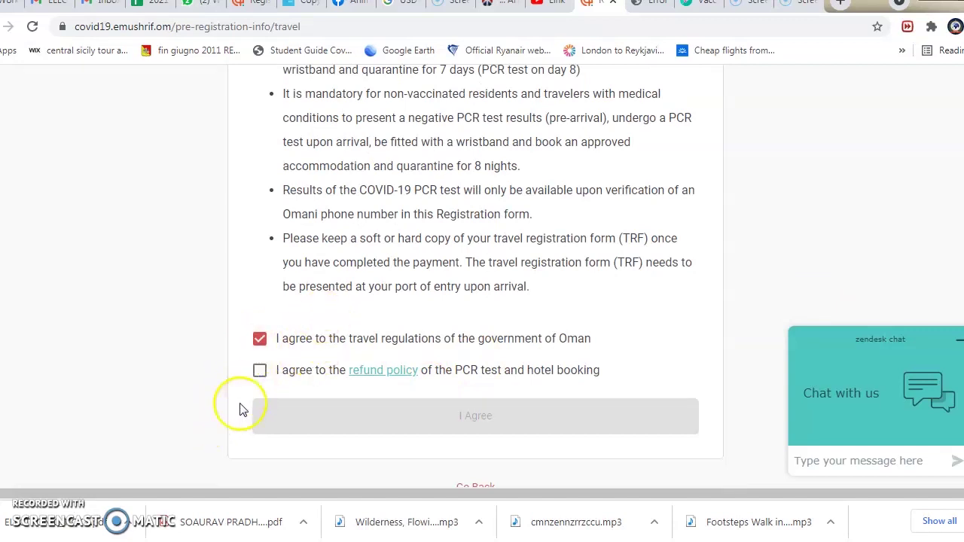
left_click(259, 370)
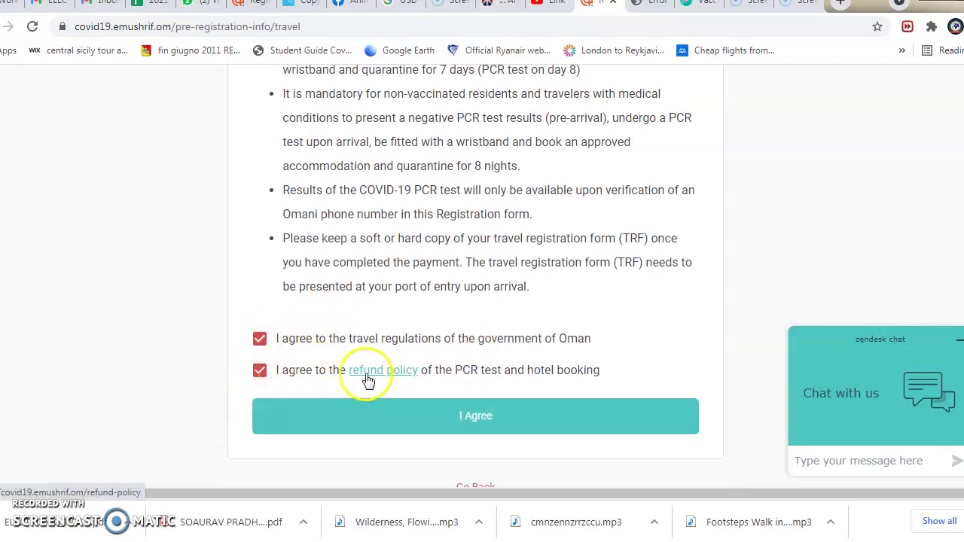
- Accept the agreements, register as 18 Years And Above, and choose Passport Number as ID type
left_click(486, 419)
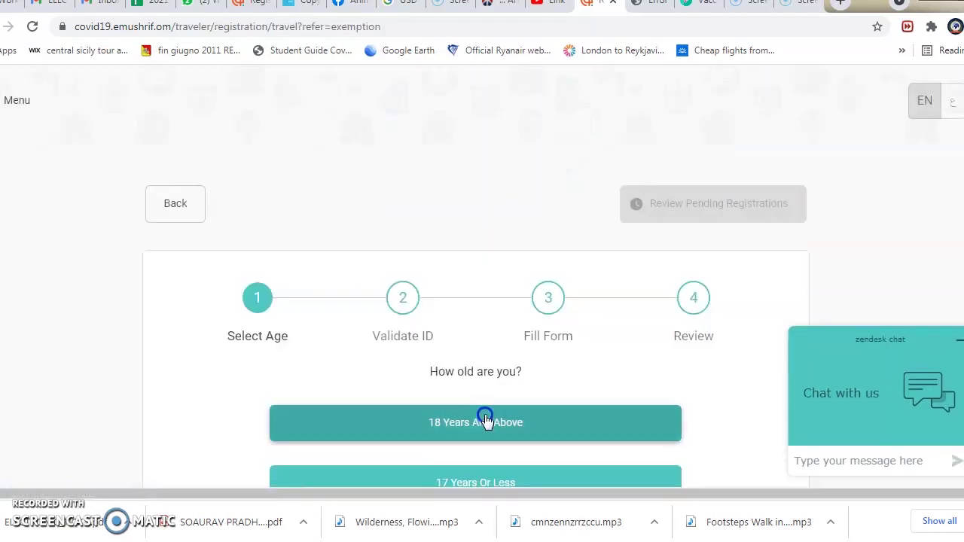
scroll(869, 254, "down", 2)
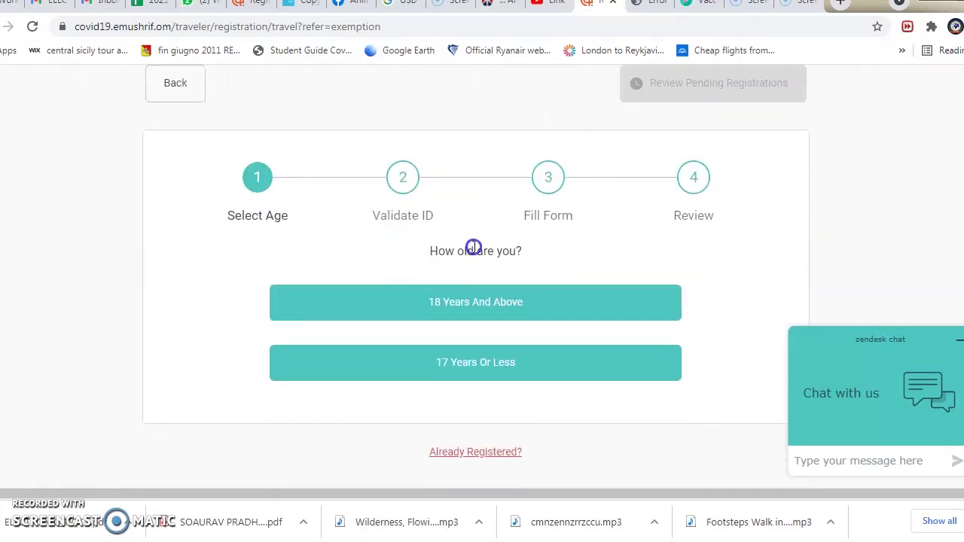
left_click(490, 309)
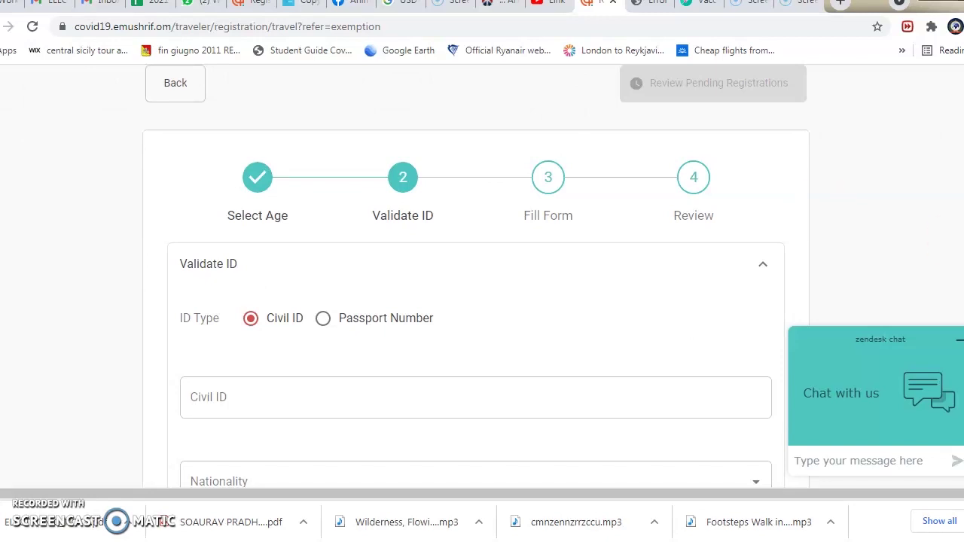
scroll(954, 243, "down", 3)
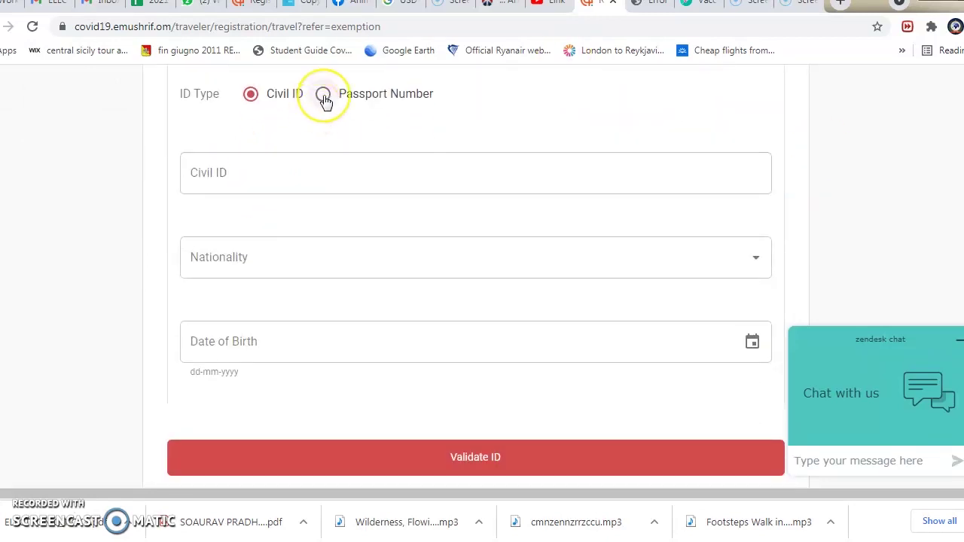
left_click(323, 95)
- Enter the passport number, India as nationality, and the traveler's date of birth
left_click(271, 158)
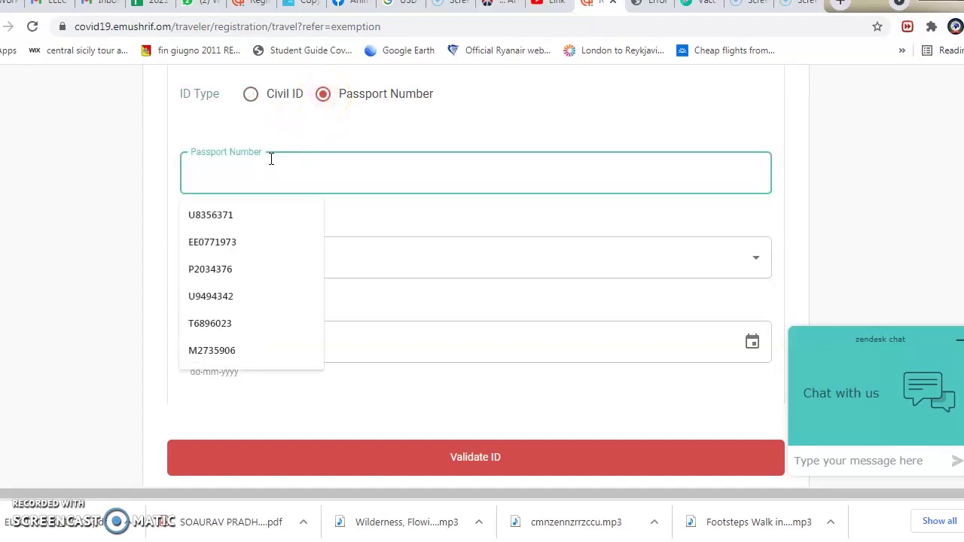
left_click(249, 260)
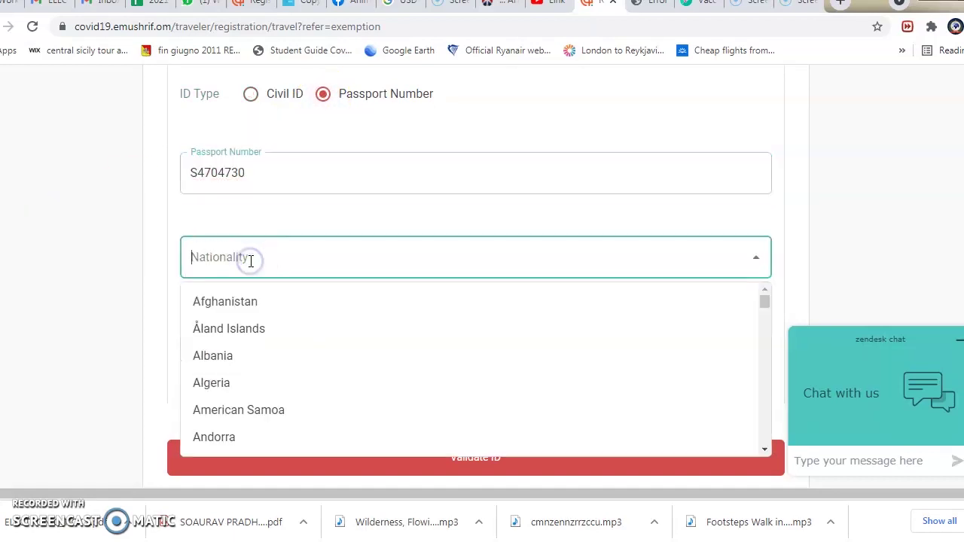
left_click(206, 292)
left_click(226, 344)
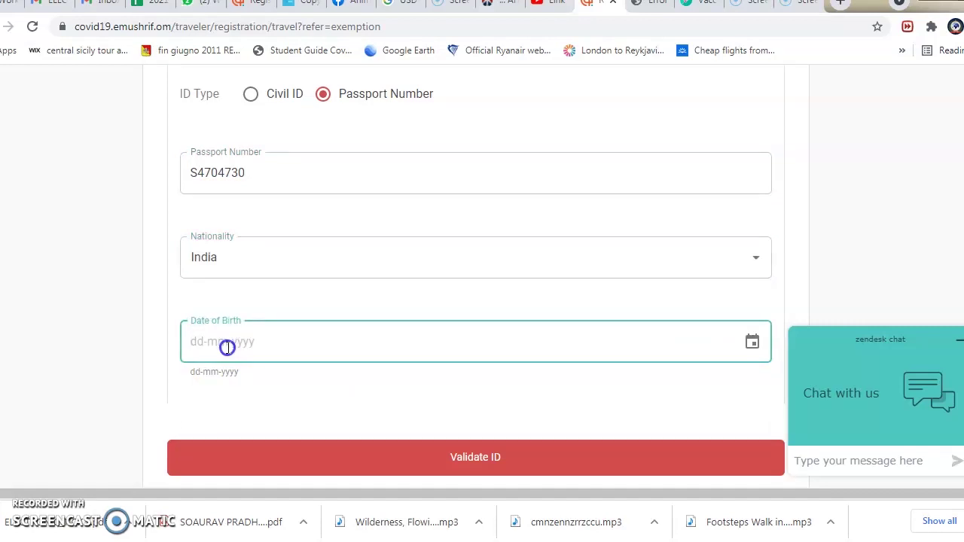
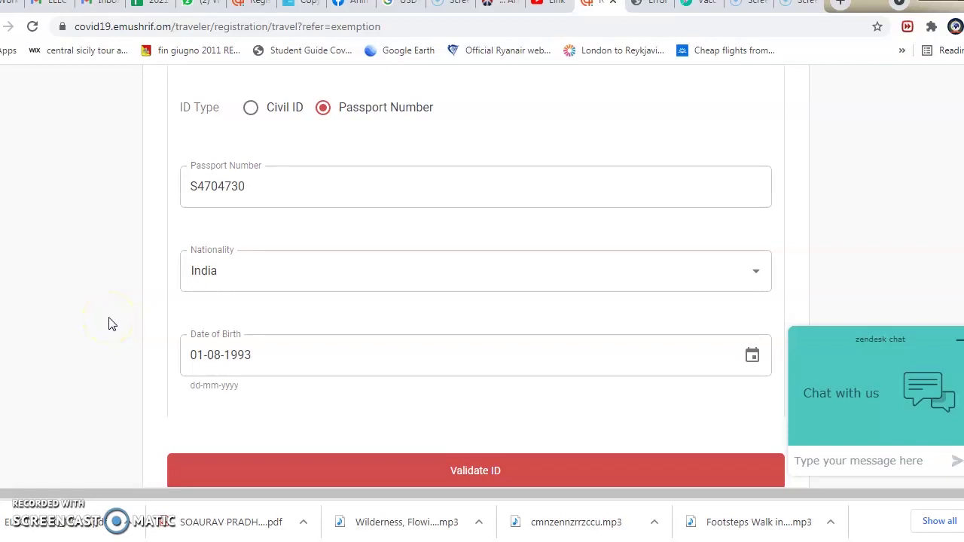
- Validate the ID and fill Journey Details: from India, flight AI1975, vaccinated Yes, PCR 'Yes, I have'
left_click(475, 469)
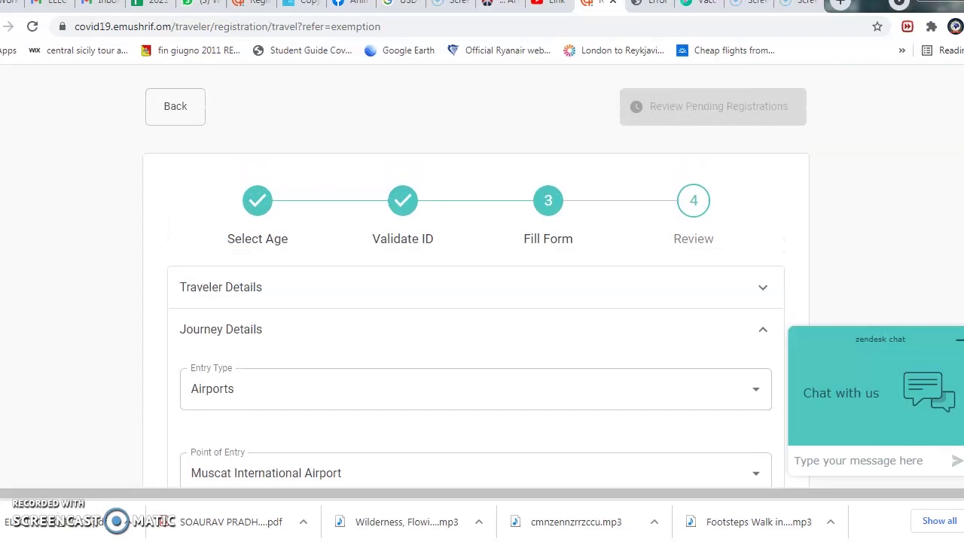
scroll(476, 284, "down", 1)
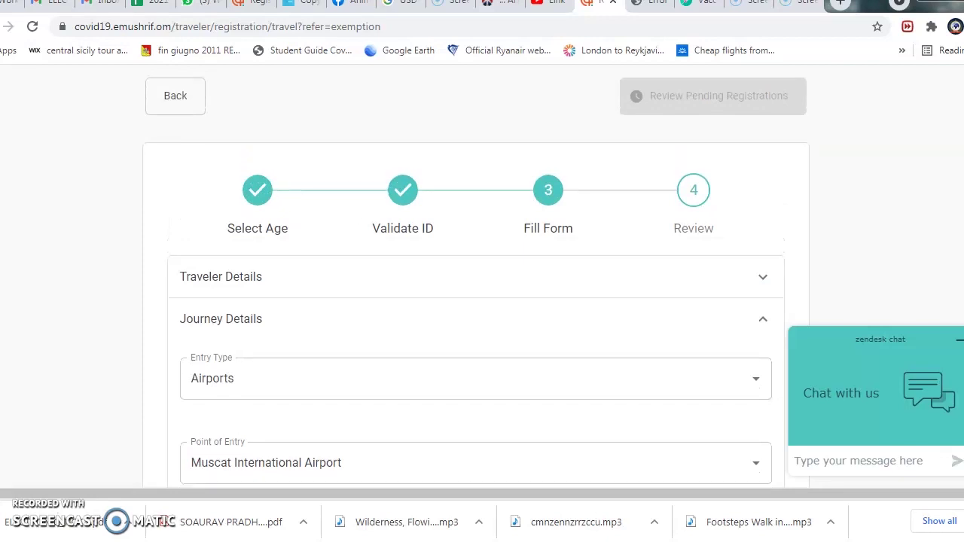
scroll(476, 283, "down", 2)
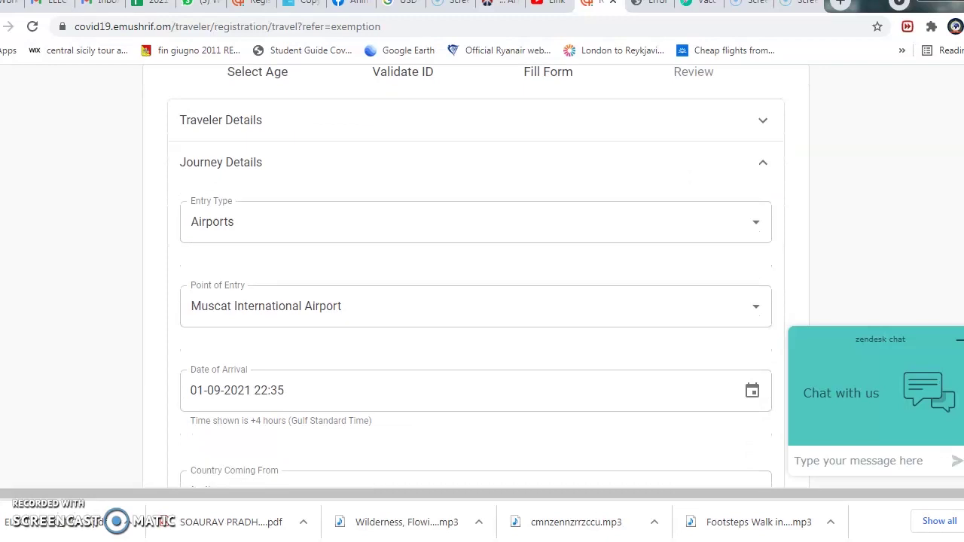
scroll(476, 284, "down", 2)
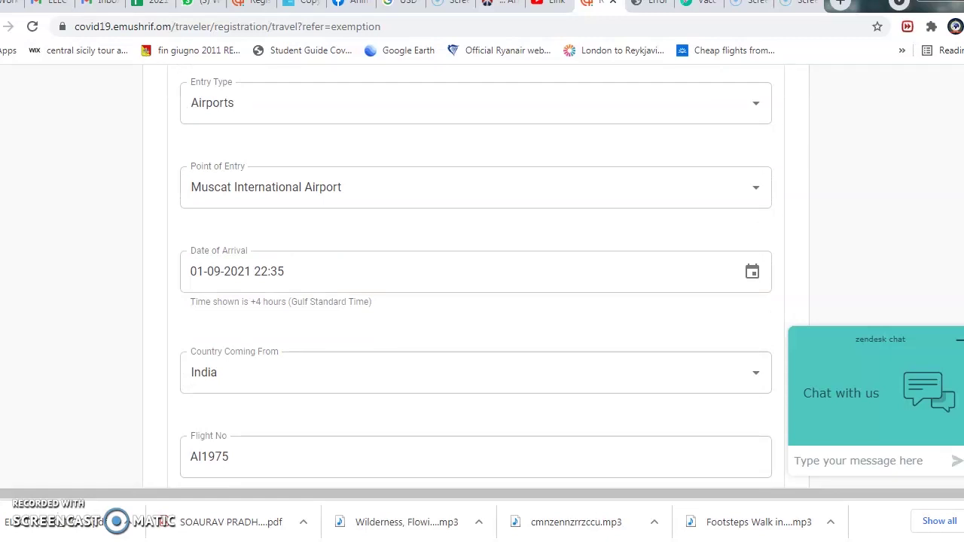
scroll(476, 274, "down", 1)
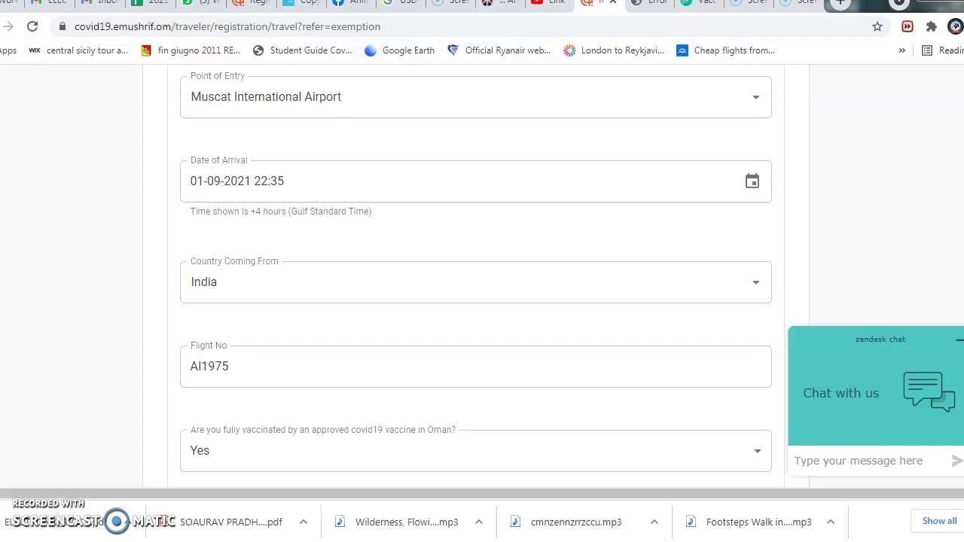
scroll(476, 271, "down", 3)
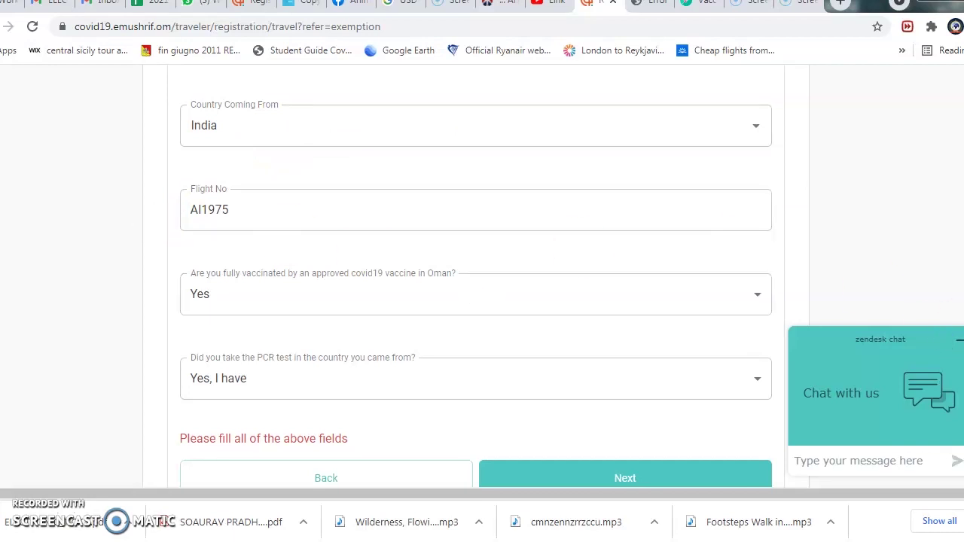
scroll(475, 301, "down", 2)
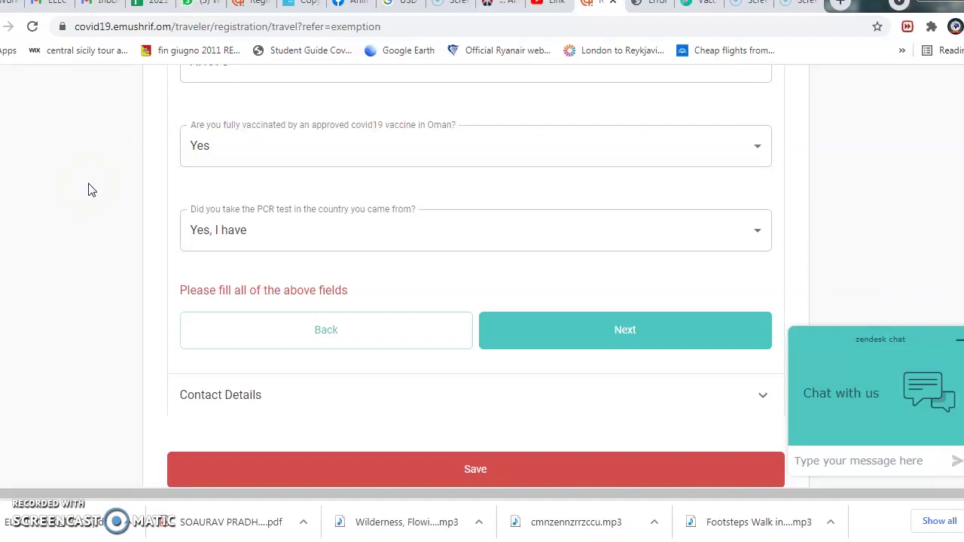
left_click(105, 194)
- Continue past Journey Details and confirm the vaccination certificate will be presented
left_click(181, 220)
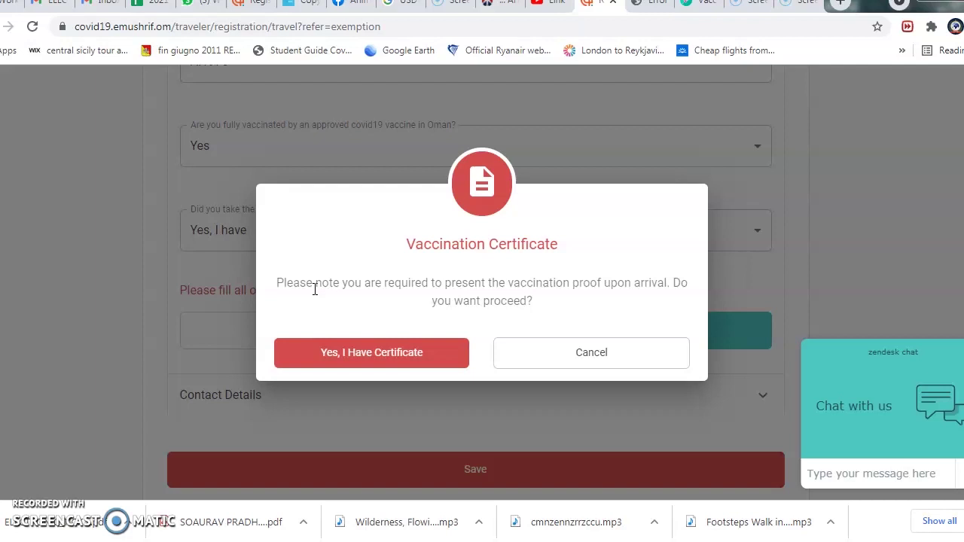
left_click(351, 297)
left_click(345, 348)
left_click(363, 353)
- Confirm having the certificate and enter the contact phone number and e-mail address
left_click(382, 340)
left_click(247, 240)
type("+")
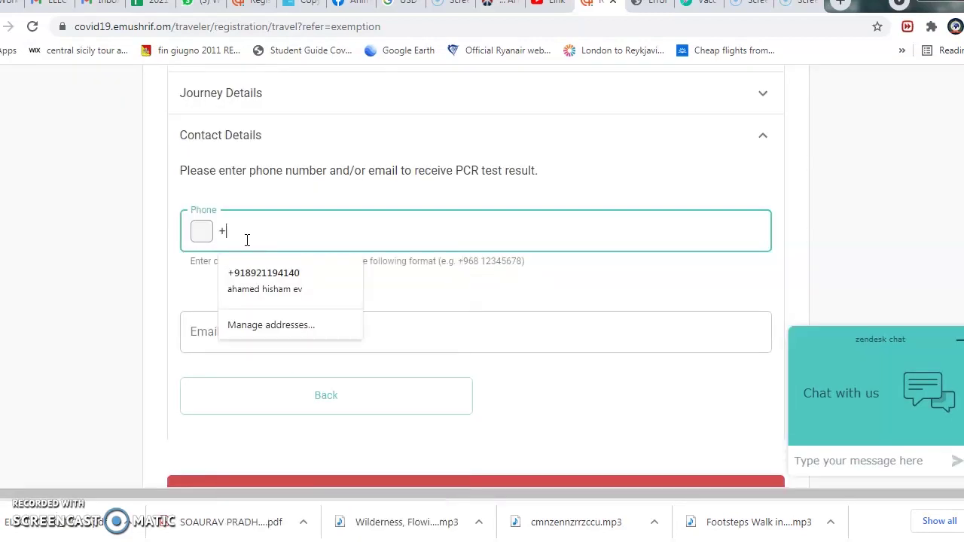
type("968")
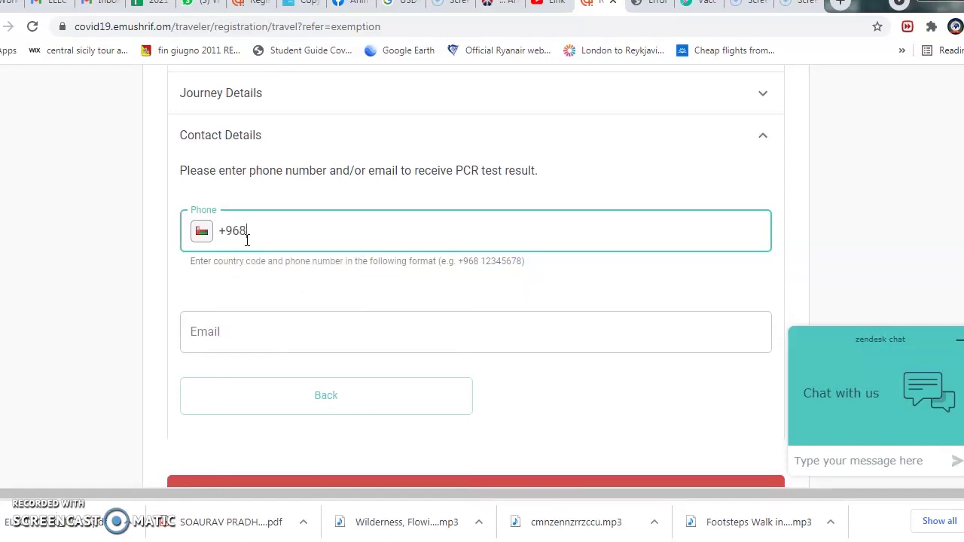
left_click(222, 330)
type("aha")
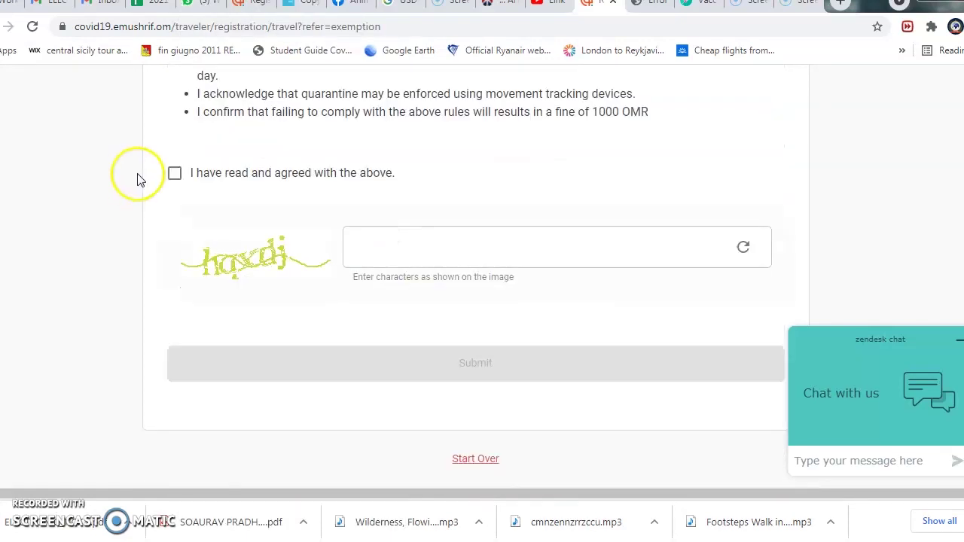
- Accept the quarantine rules, enter the verification characters, and submit the registration
left_click(174, 173)
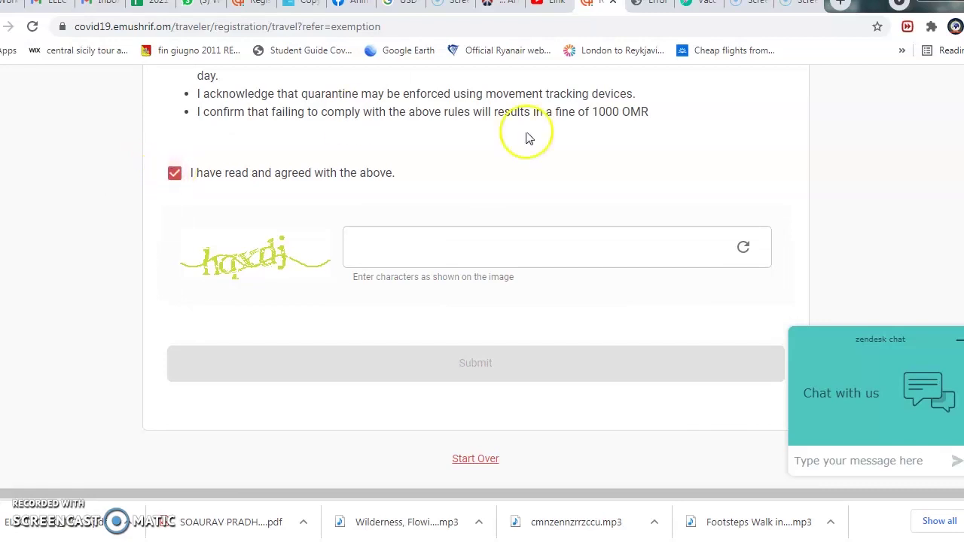
left_click(374, 246)
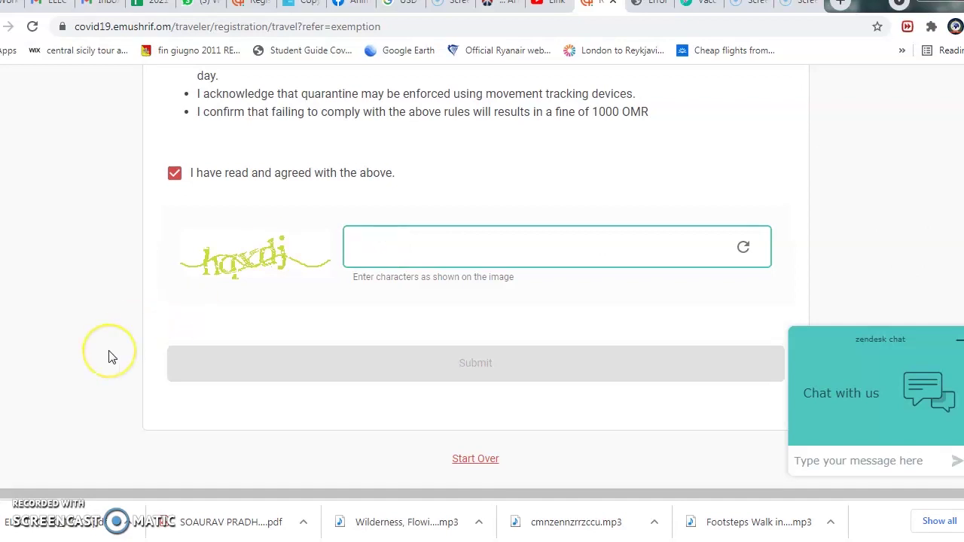
type("hqxdj")
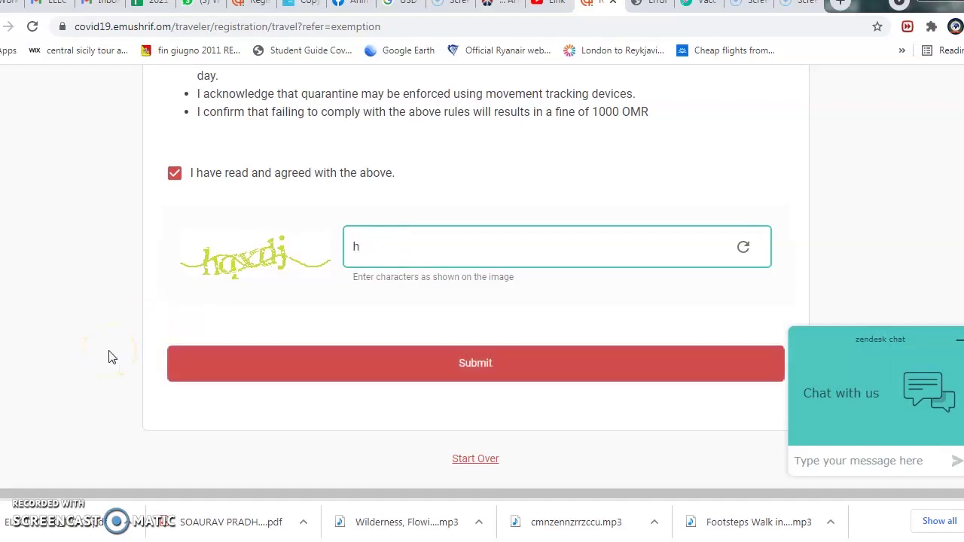
key("Return")
left_click(476, 309)
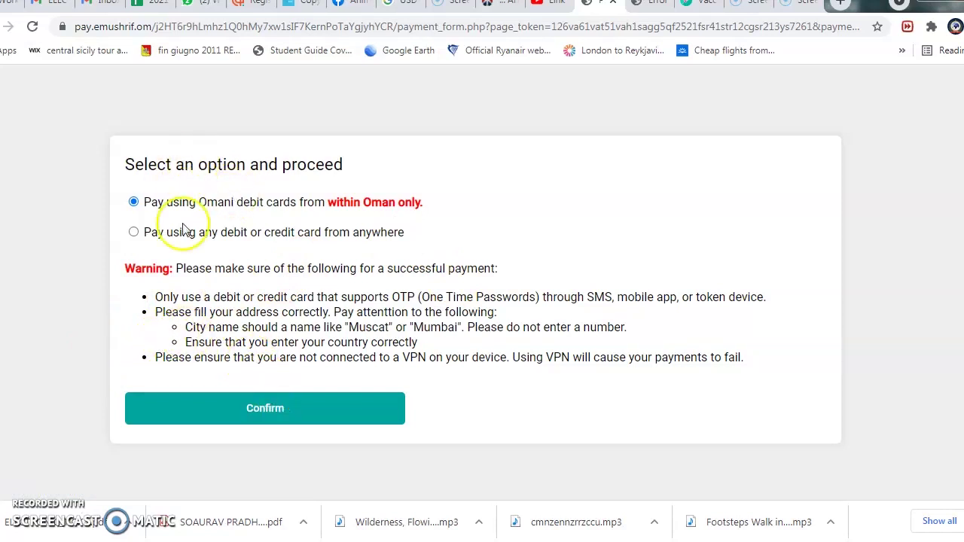
- Confirm payment by Omani debit card and proceed to pay the 2.5 OMR fee
left_click(270, 403)
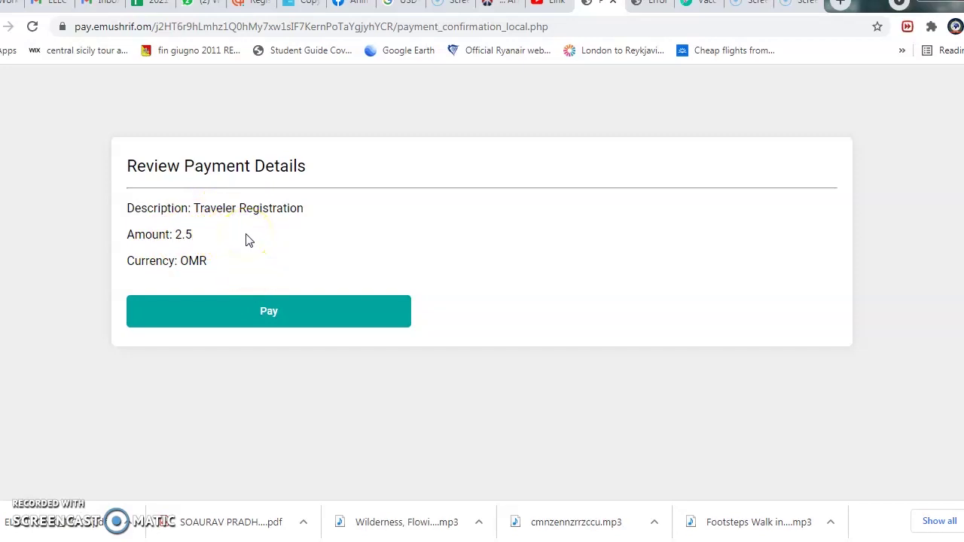
left_click(272, 315)
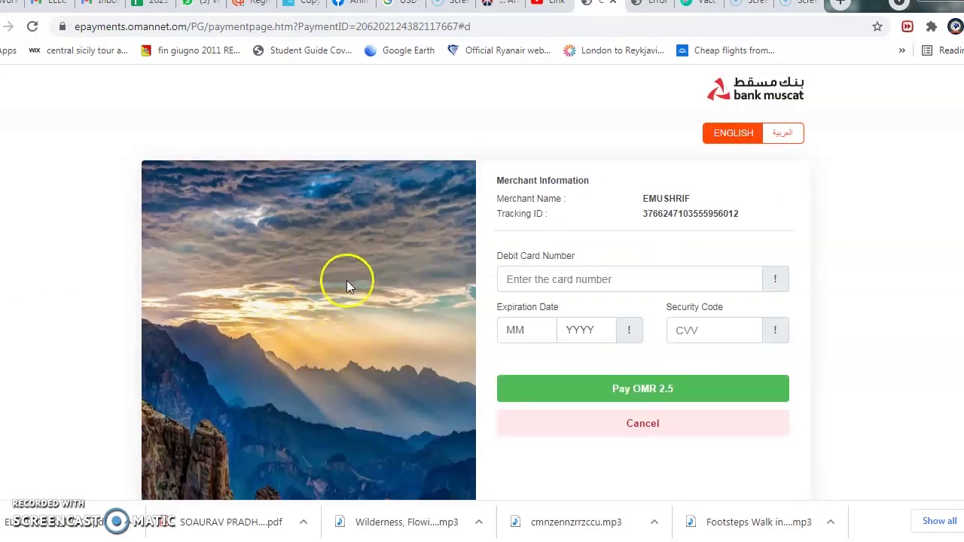
- Enter the debit card details and pay OMR 2.5 on the Bank Muscat gateway
left_click(519, 280)
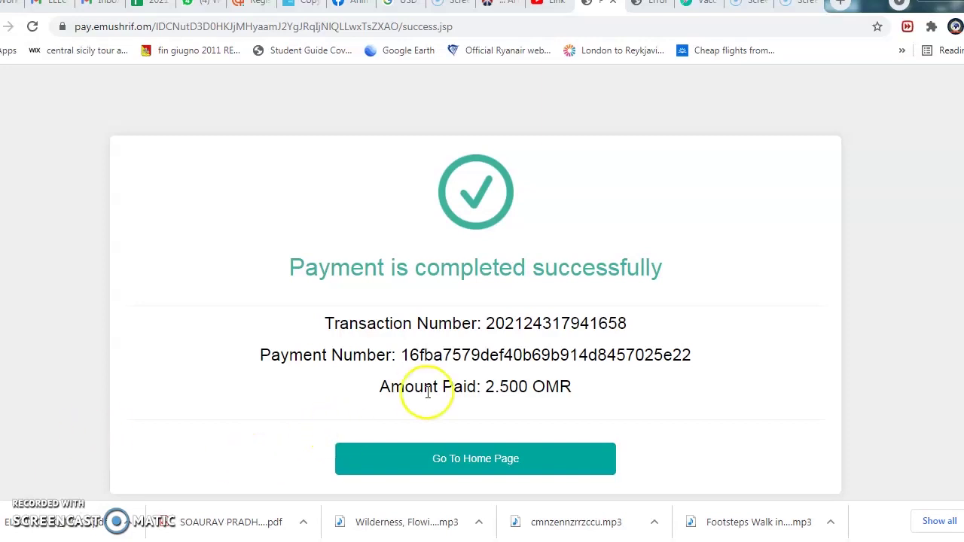
- Return to the home page, open the traveler dashboard, and minimize the support chat
scroll(475, 301, "down", 1)
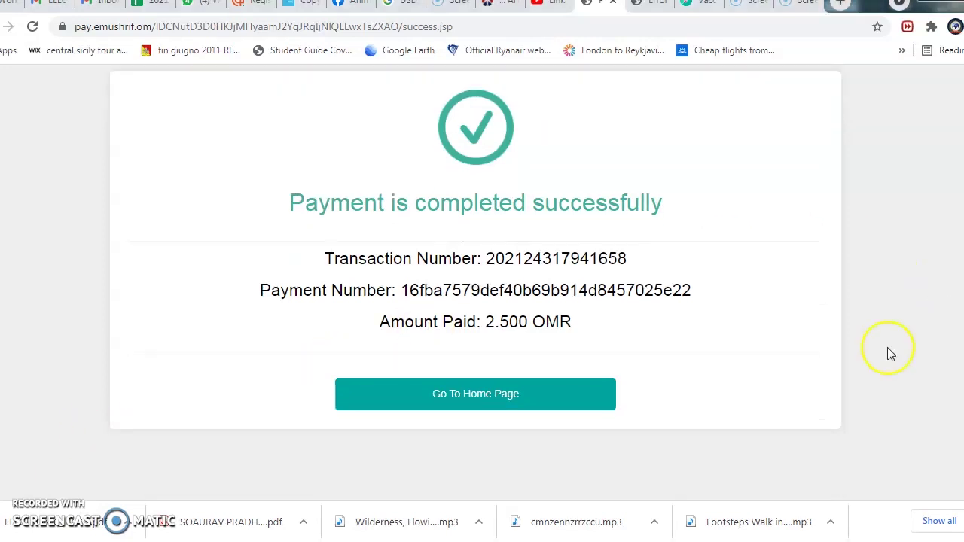
left_click(479, 400)
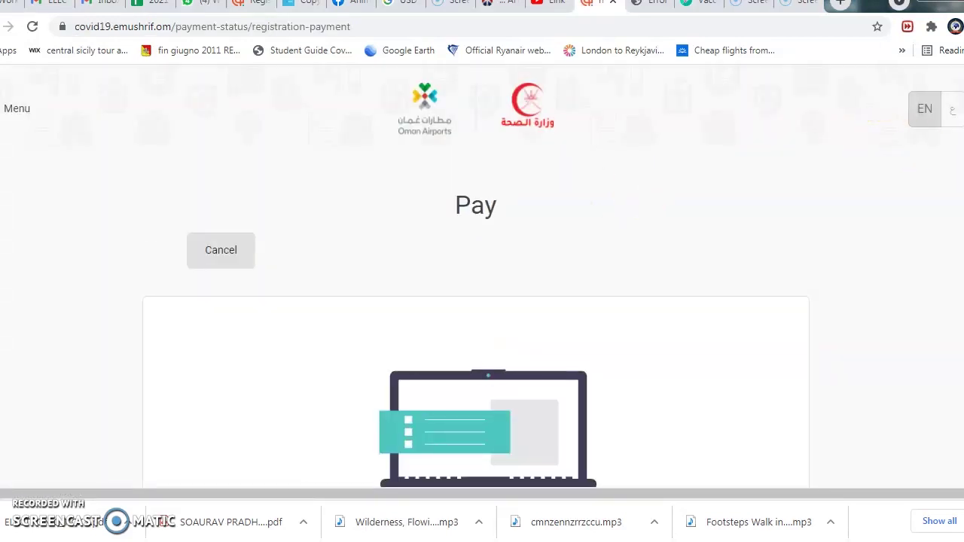
scroll(482, 278, "down", 3)
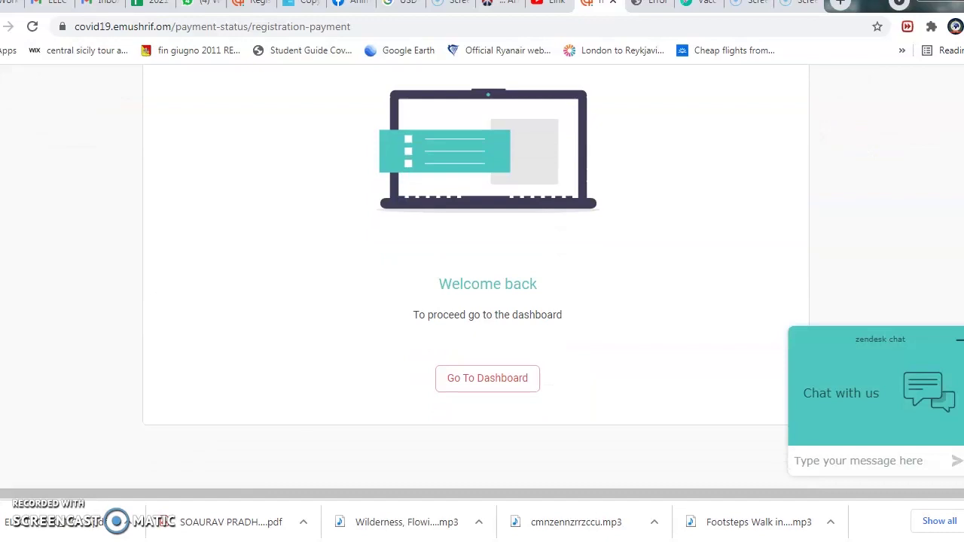
scroll(475, 279, "up", 3)
scroll(482, 301, "down", 3)
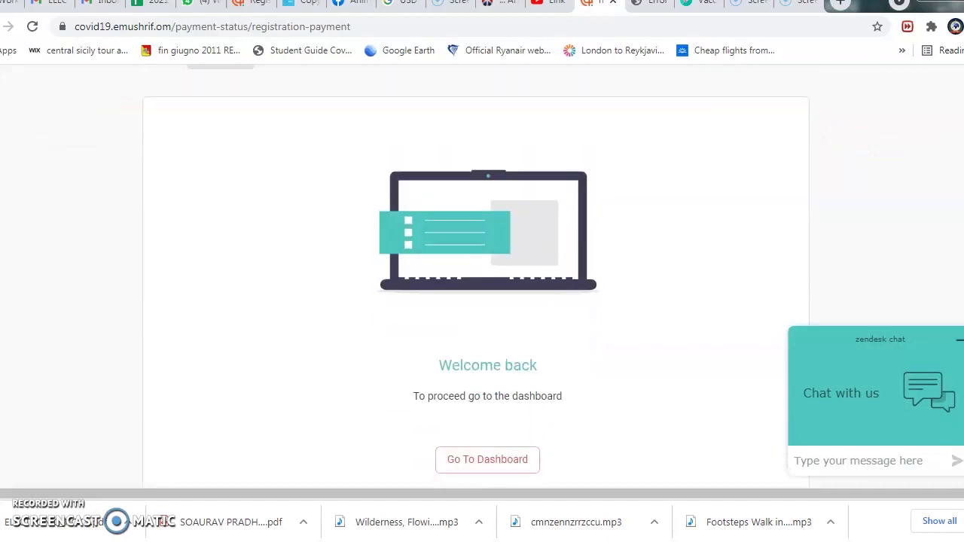
left_click(453, 375)
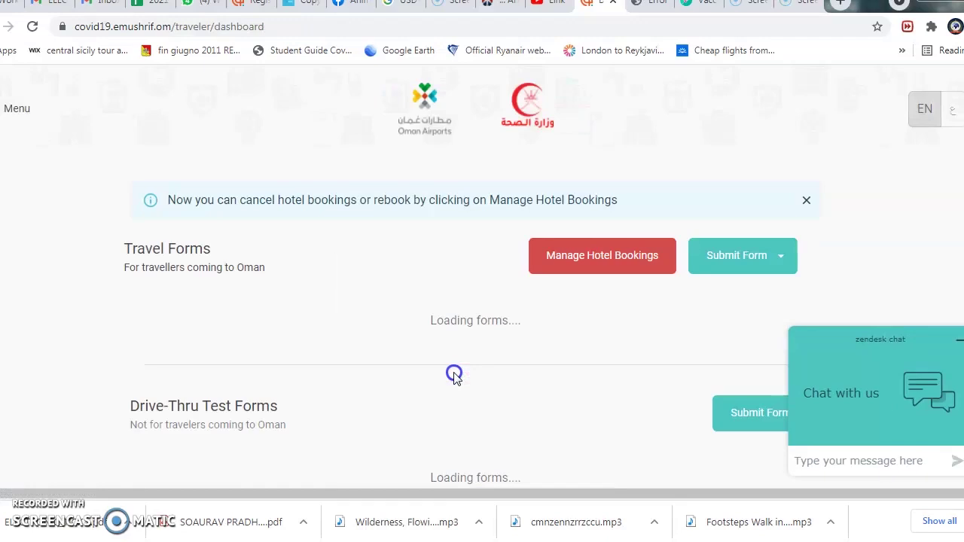
left_click(957, 341)
scroll(484, 264, "down", 1)
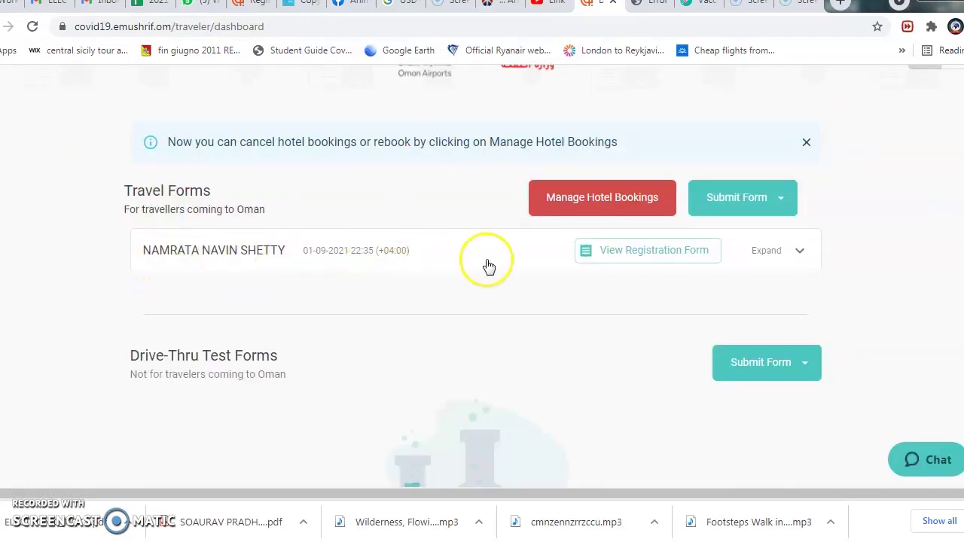
- Open the registration receipt and review payment Success, the PCR-based vaccination exemption, and the Print button
left_click(641, 258)
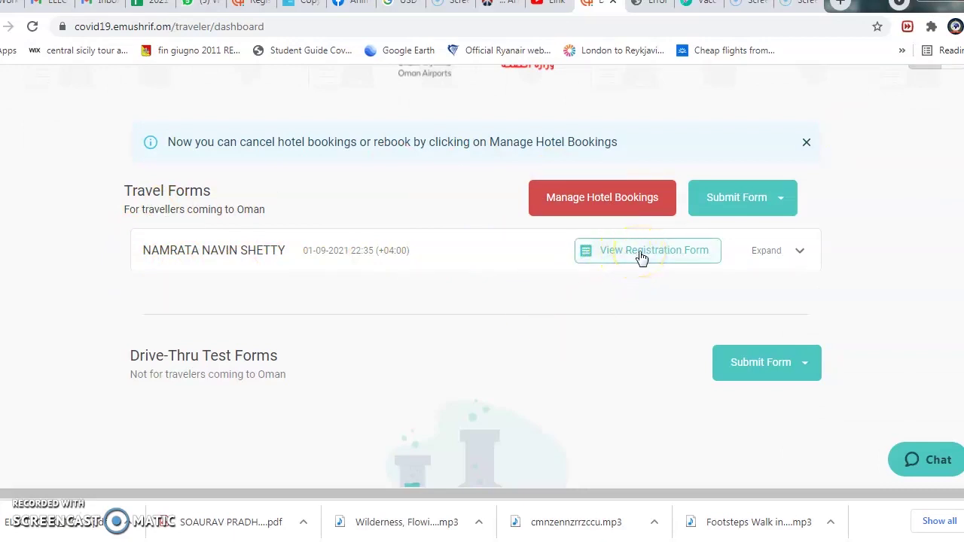
scroll(475, 275, "down", 9)
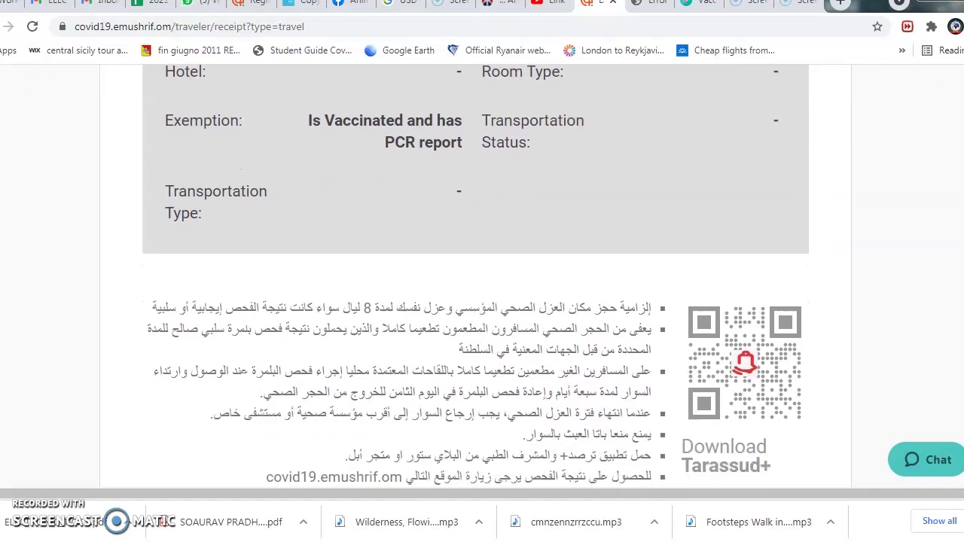
scroll(721, 113, "down", 2)
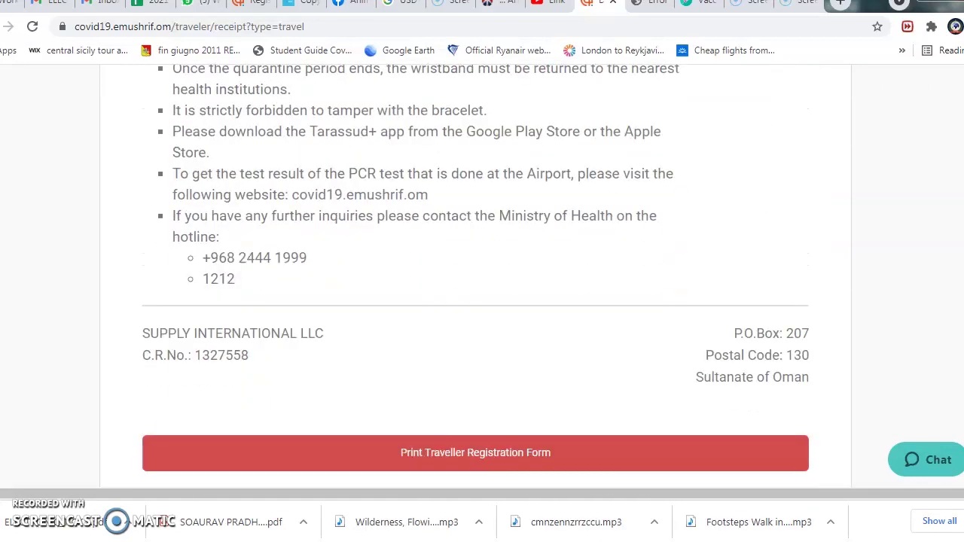
scroll(721, 112, "up", 10)
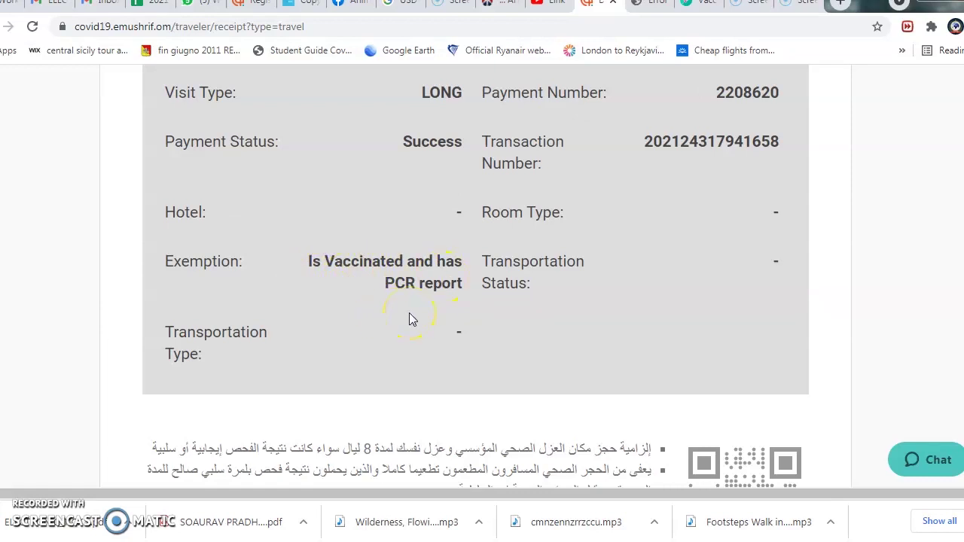
left_click_drag(963, 267, 963, 422)
scroll(618, 403, "up", 2)
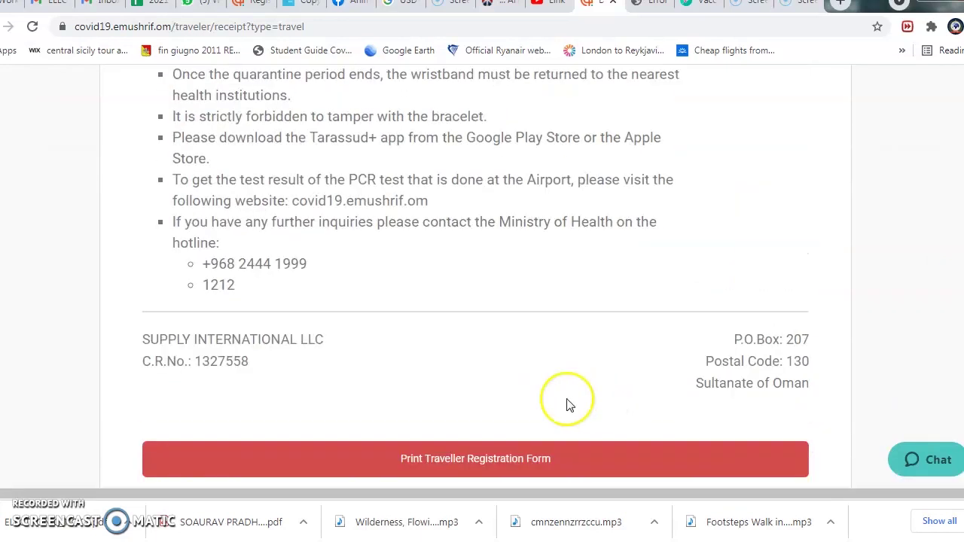